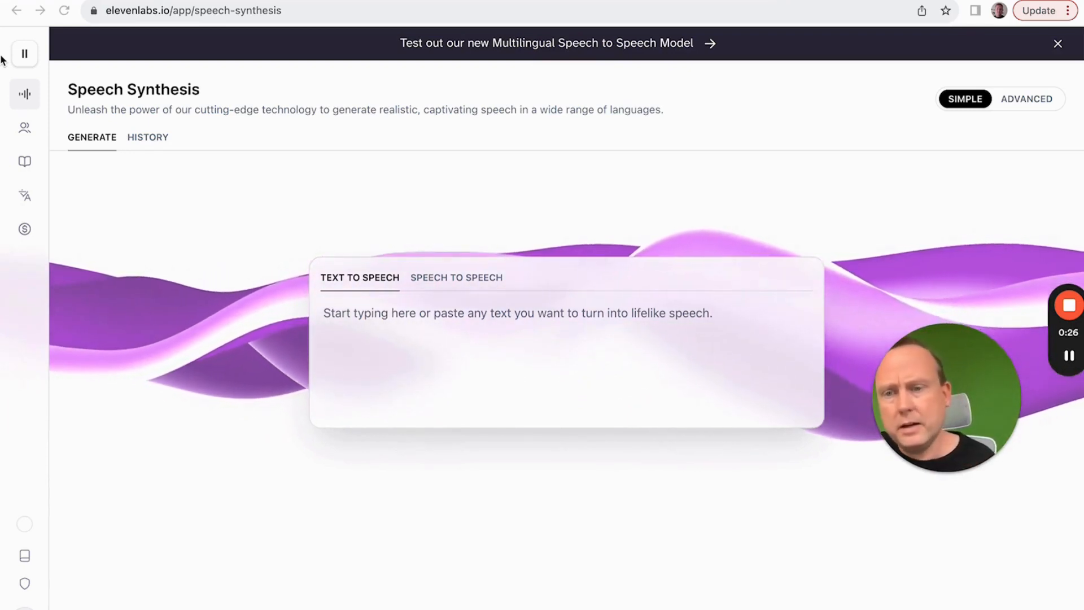
Step: Open the account's subscription page and subscribe to the Starter plan at $1 for the first month
click(55, 590)
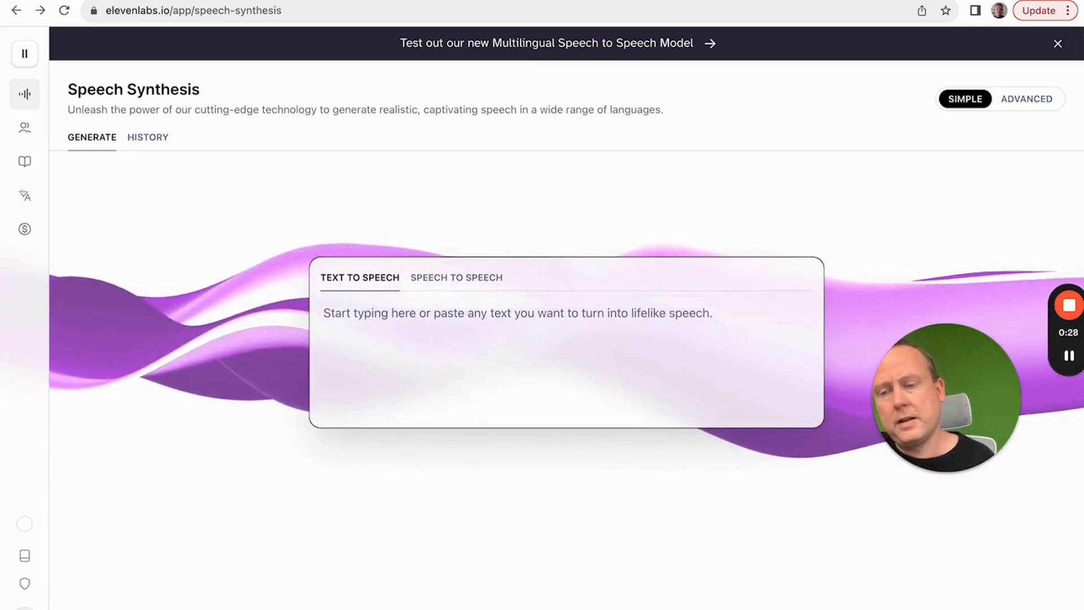
mouse_move(16, 607)
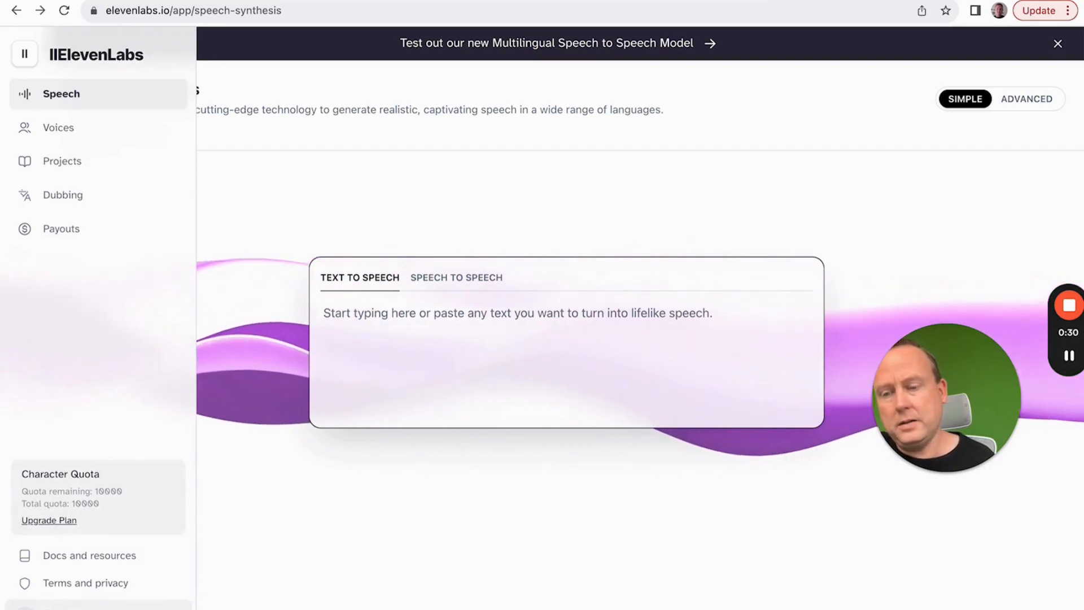
click(16, 608)
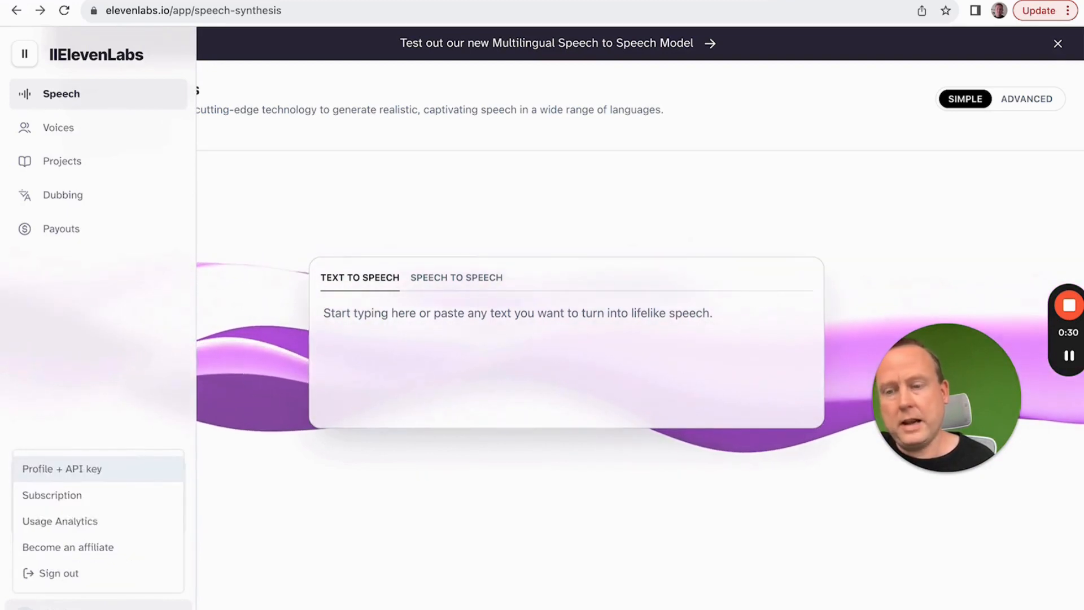
click(47, 500)
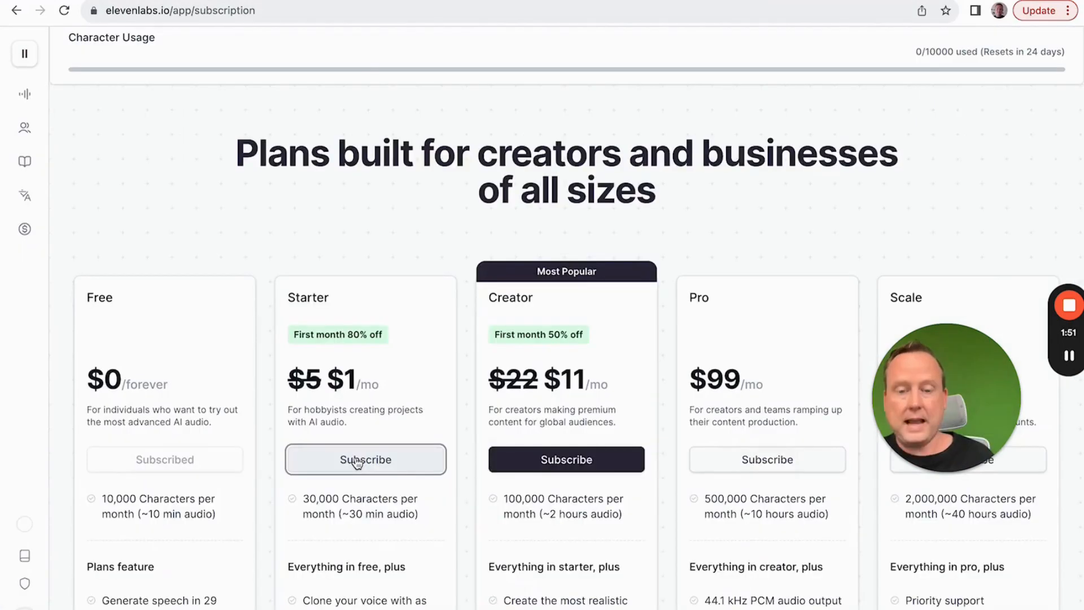
click(356, 460)
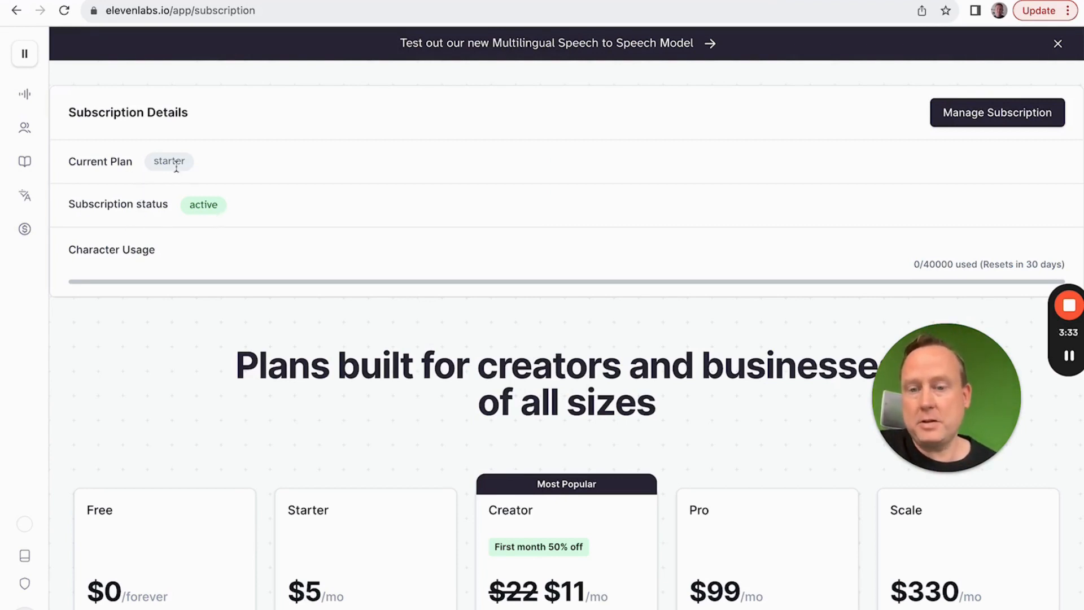
Step: Start adding a new voice in VoiceLab using Instant Voice Cloning
mouse_move(24, 137)
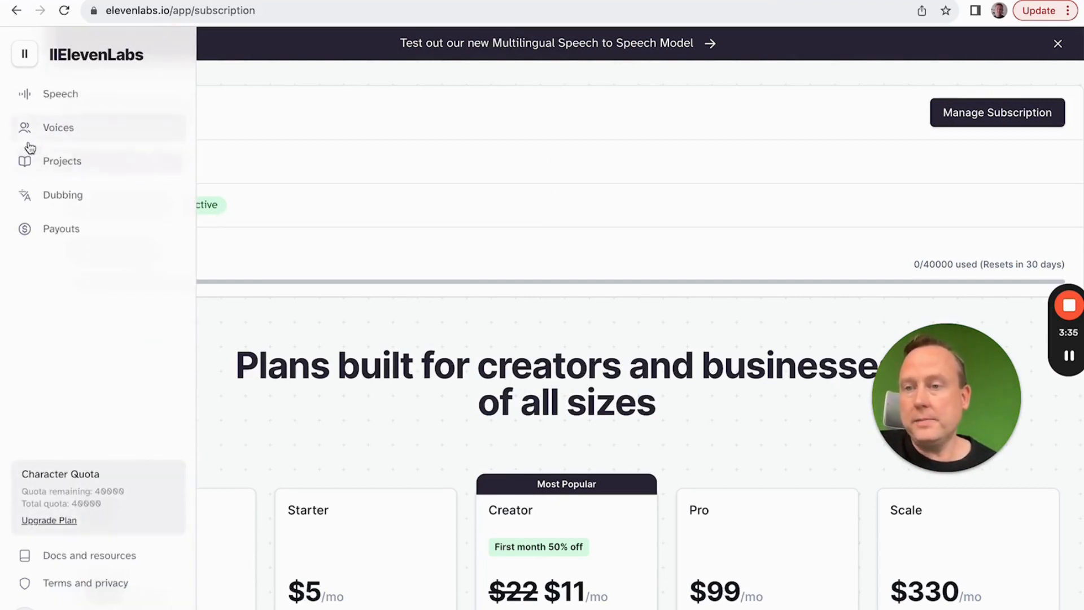
click(49, 127)
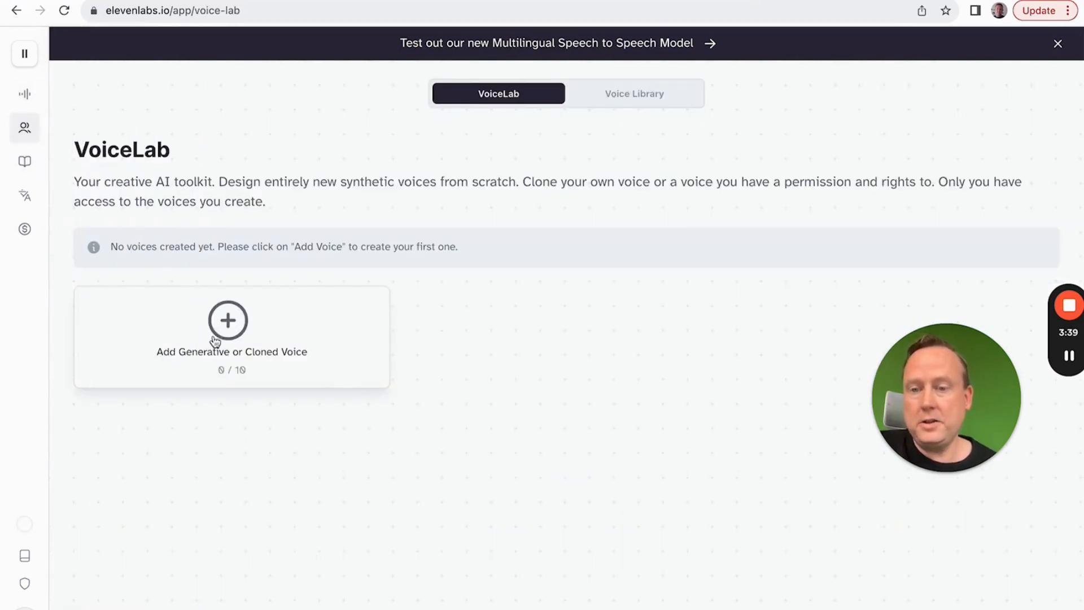
click(228, 320)
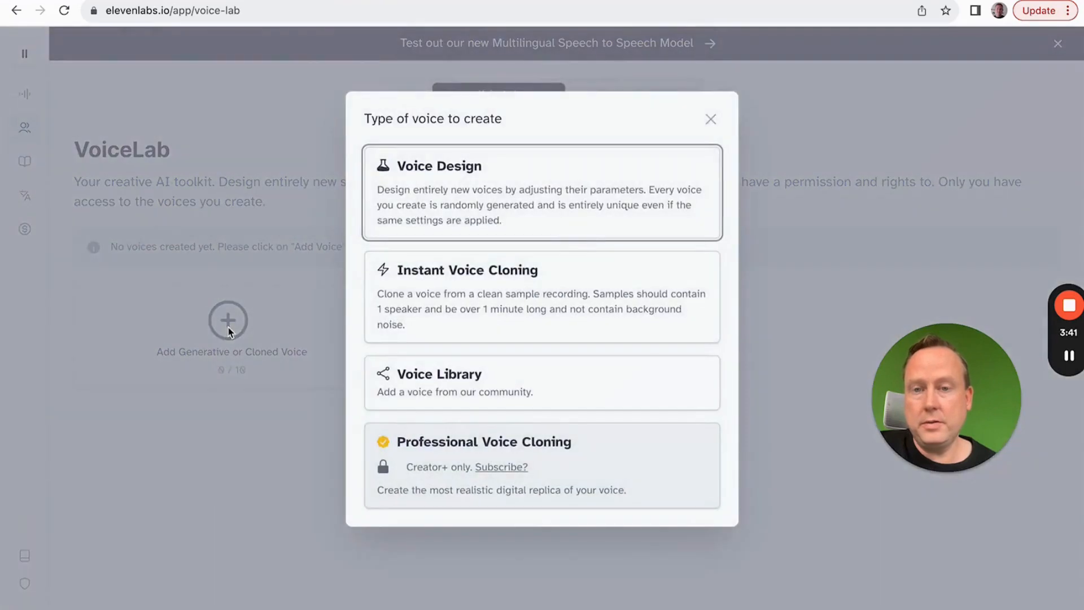
click(517, 282)
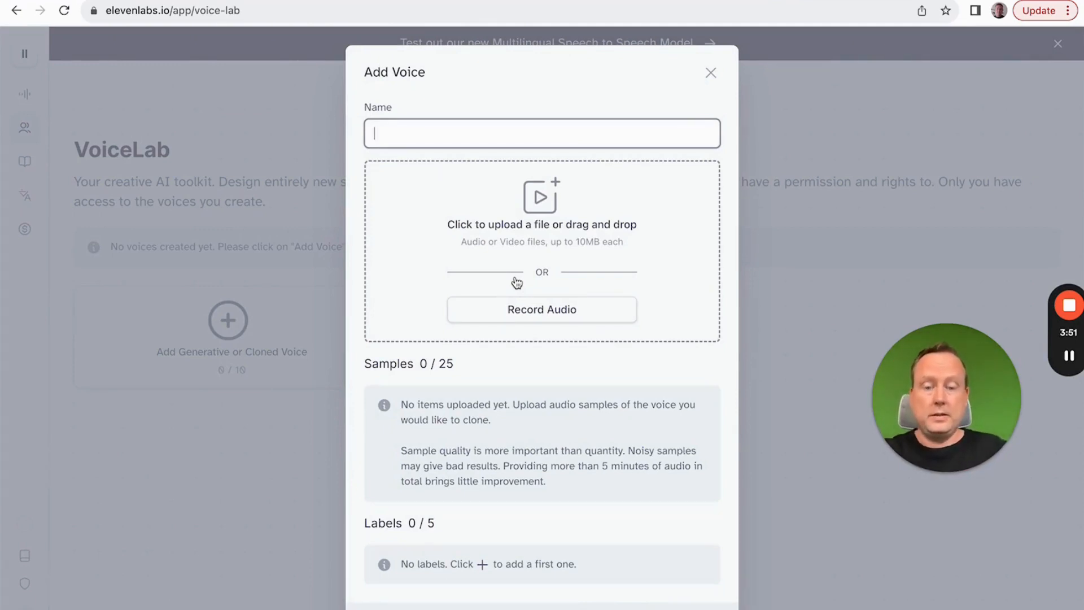
Step: Name the new voice with the speaker's first name followed by "'s Voice"
text(Ti)
key(BackSpace)
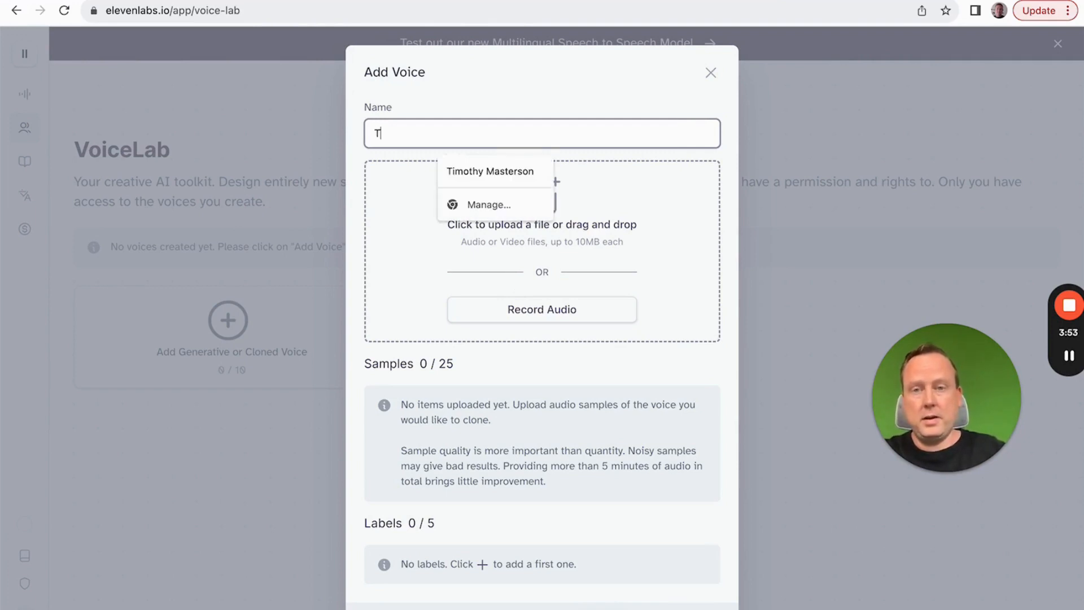
text(im)
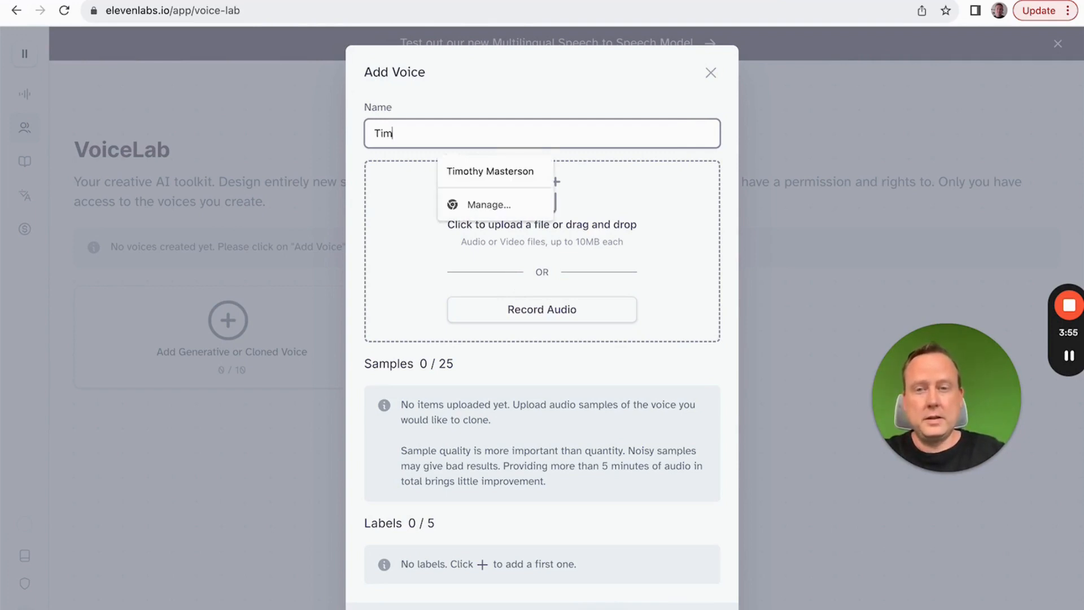
text('s Voice)
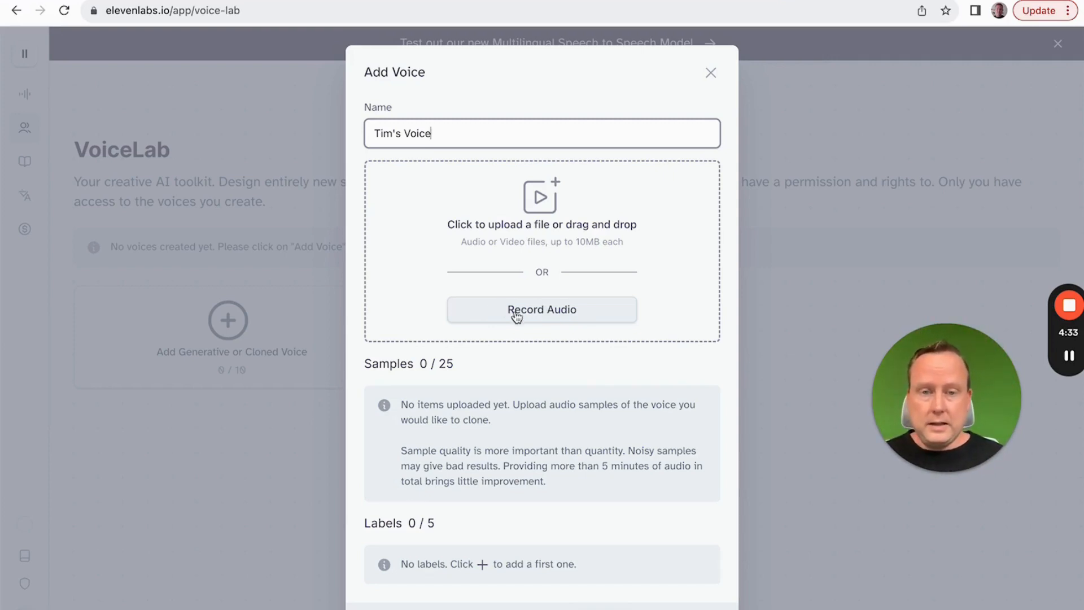
Step: Choose audio recording as the sample source and describe the voice with the speaker's first name followed by "'s Nerdy Voice."
click(525, 316)
scroll(543, 447, down, 3)
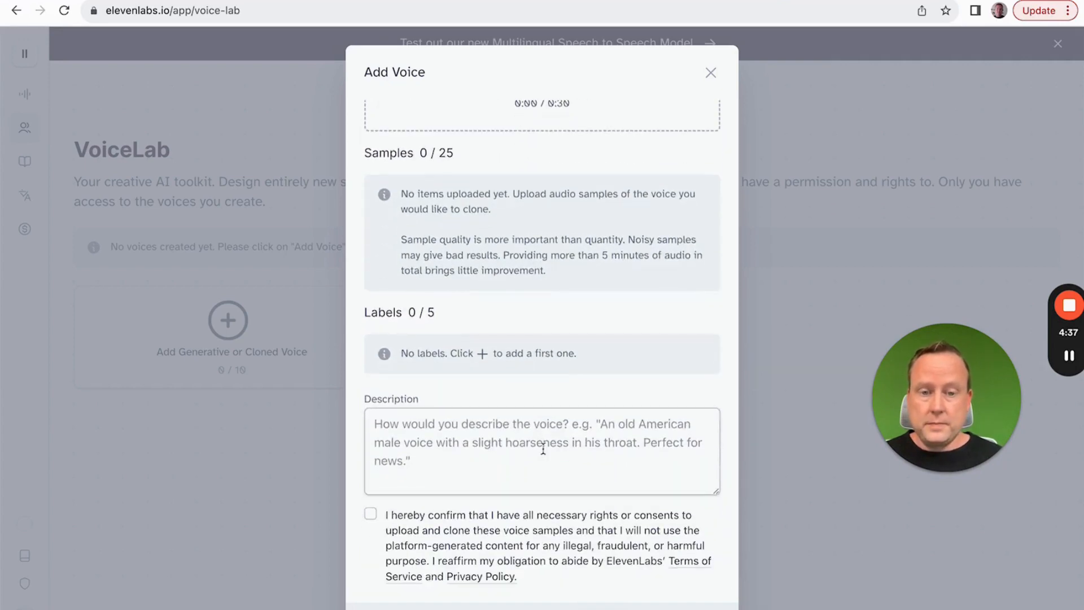
click(487, 434)
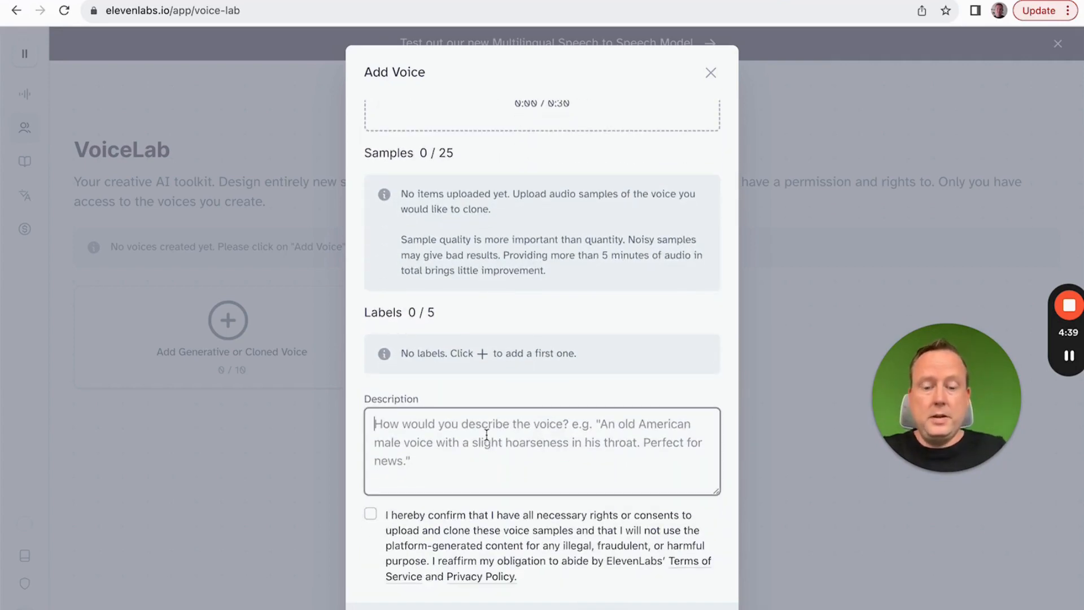
text(Tim's)
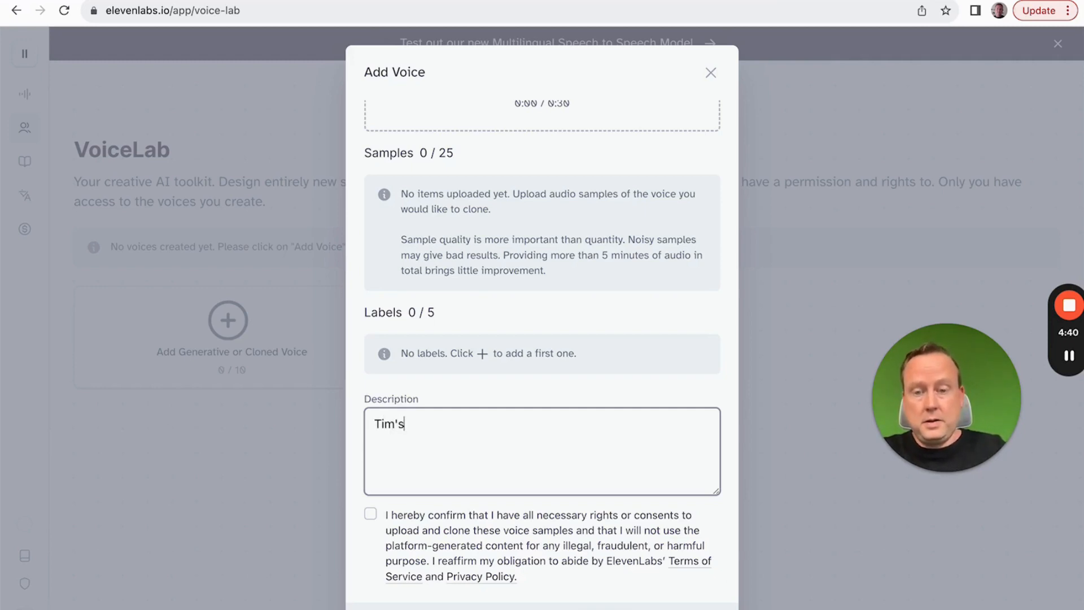
text( Nerdy)
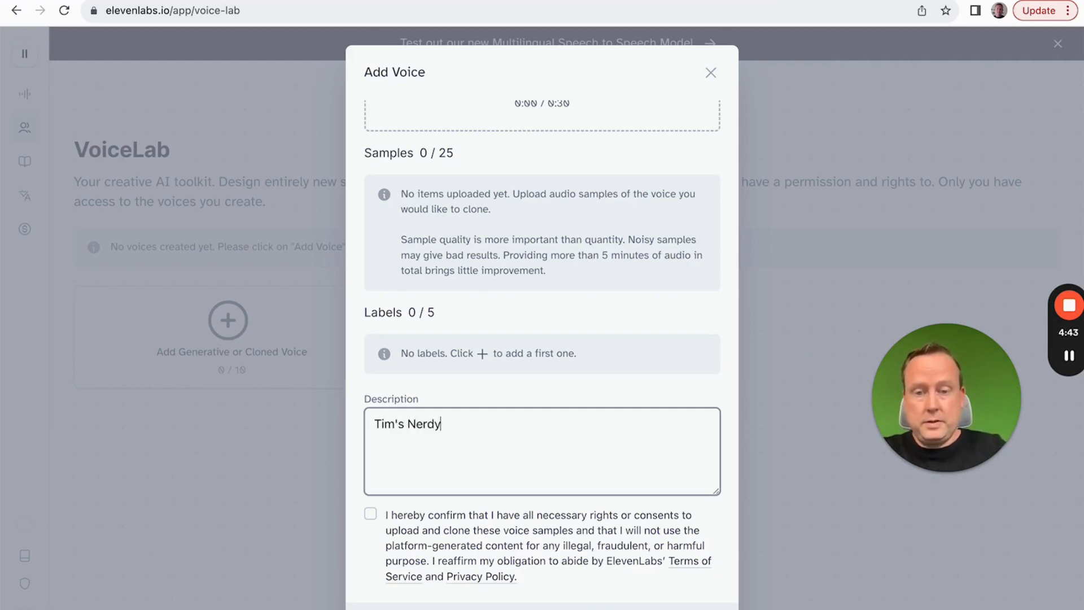
text( VOice)
key(BackSpace)
key(BackSpace)
key(BackSpace)
key(BackSpace)
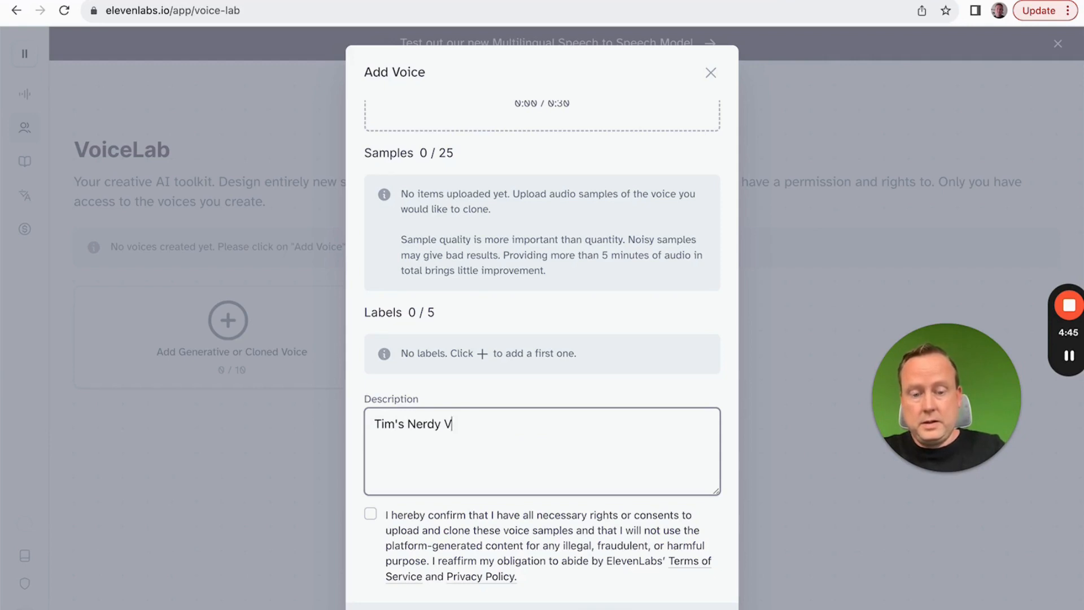
text(oice)
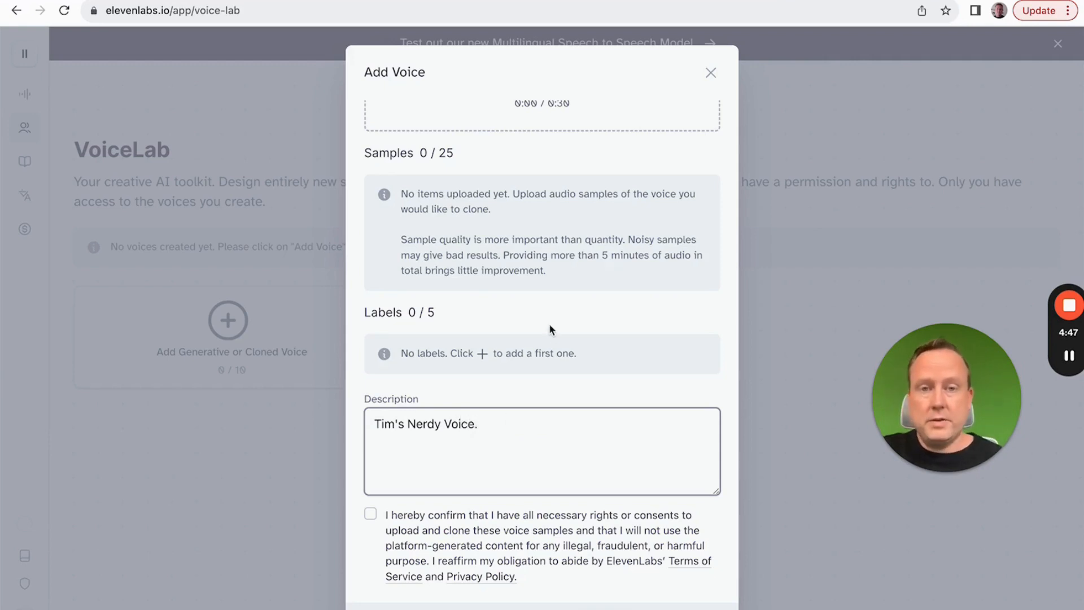
Step: Record an audio sample for the voice, allowing the site to use the microphone
scroll(550, 326, up, 3)
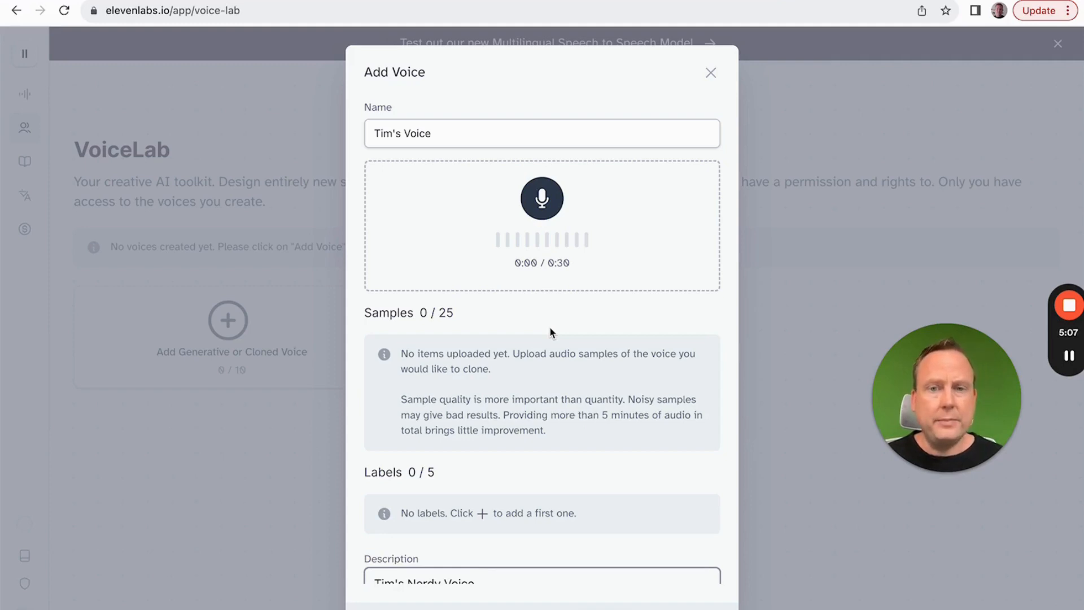
click(542, 198)
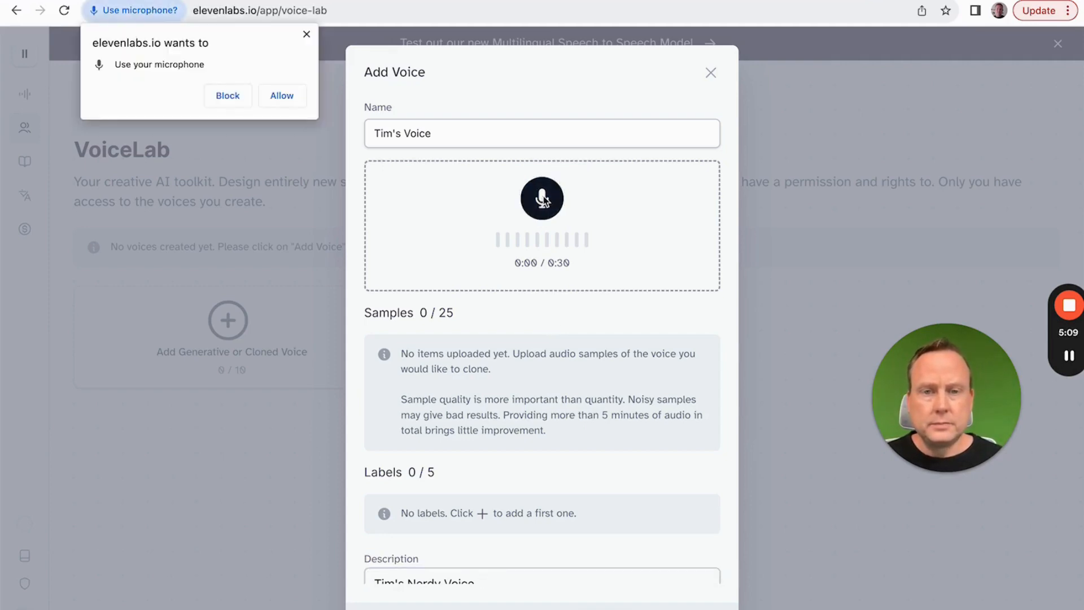
click(280, 101)
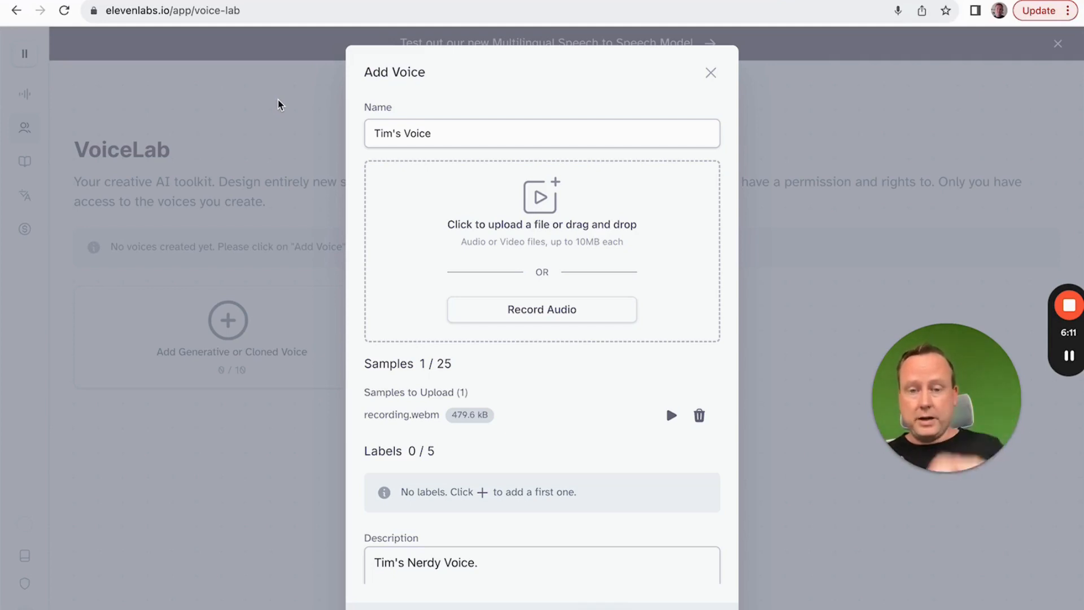
Step: Confirm the rights and consent statement for the voice samples and add the cloned voice
scroll(310, 162, down, 2)
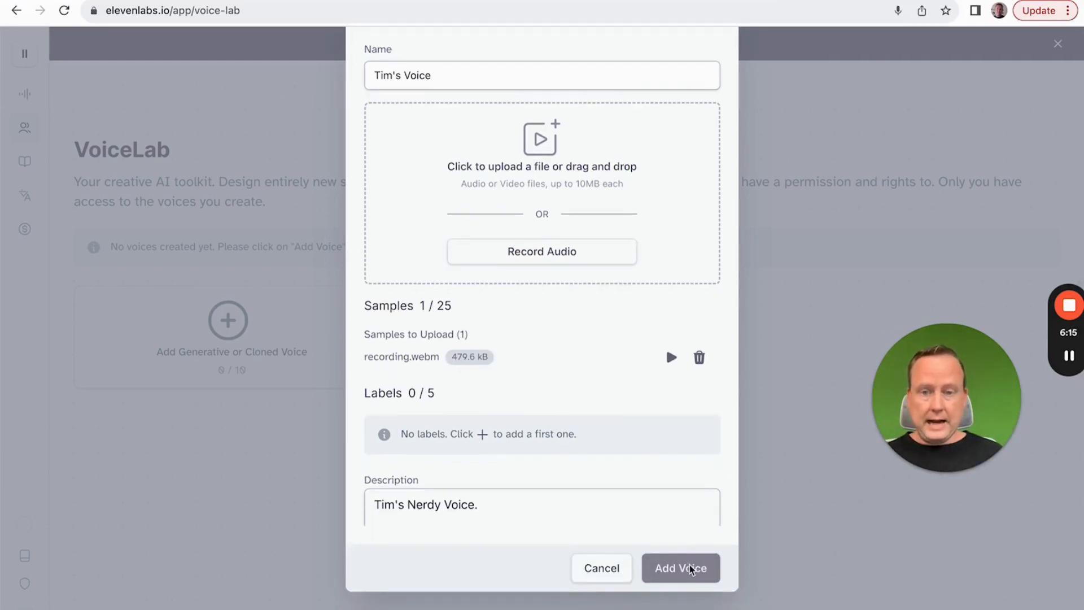
scroll(575, 472, down, 4)
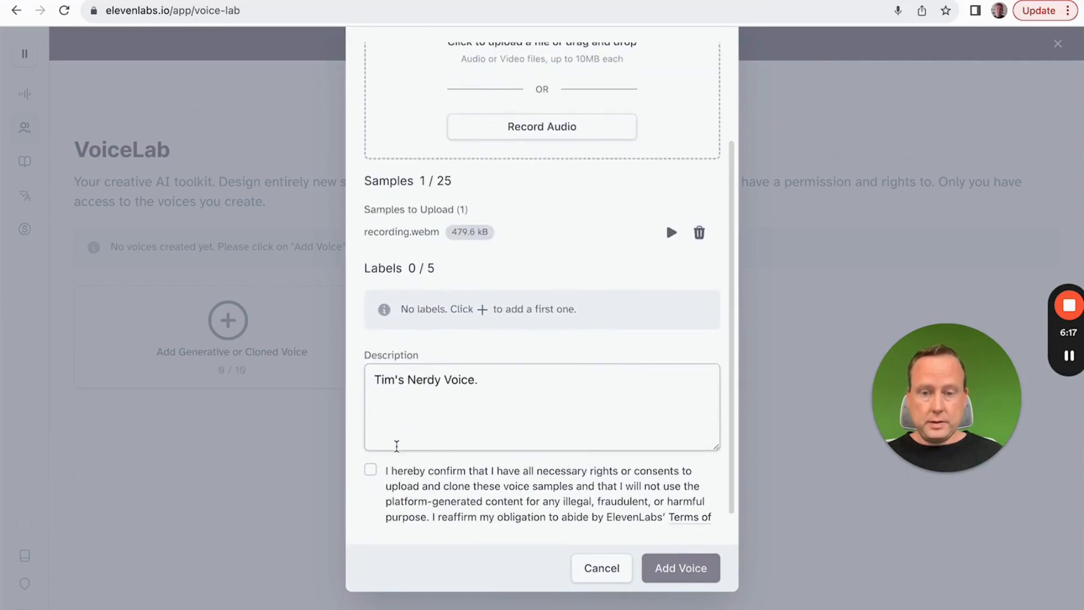
click(371, 470)
scroll(499, 480, down, 1)
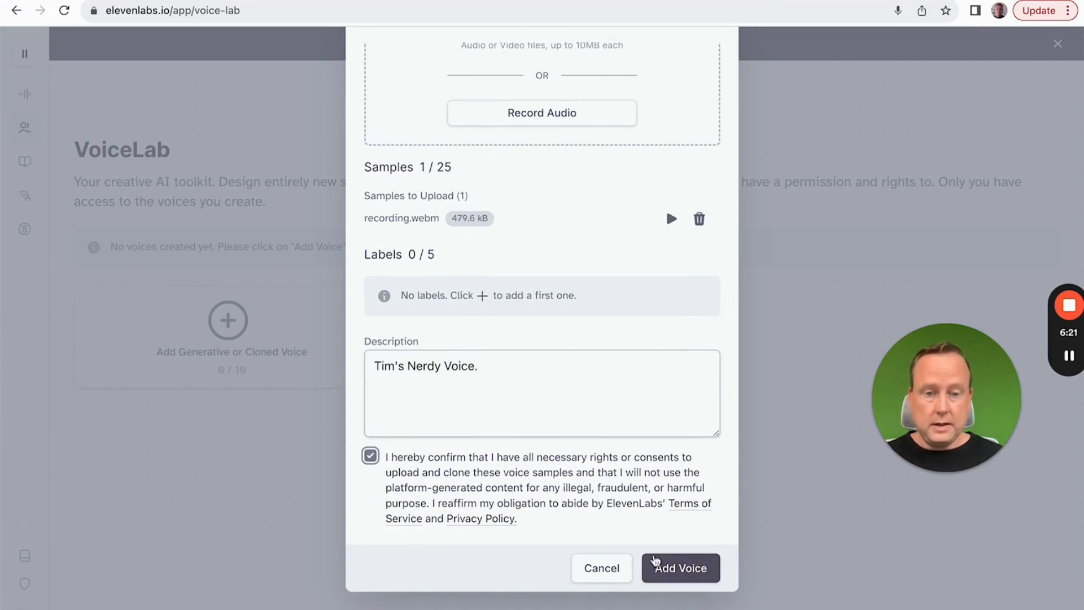
click(673, 566)
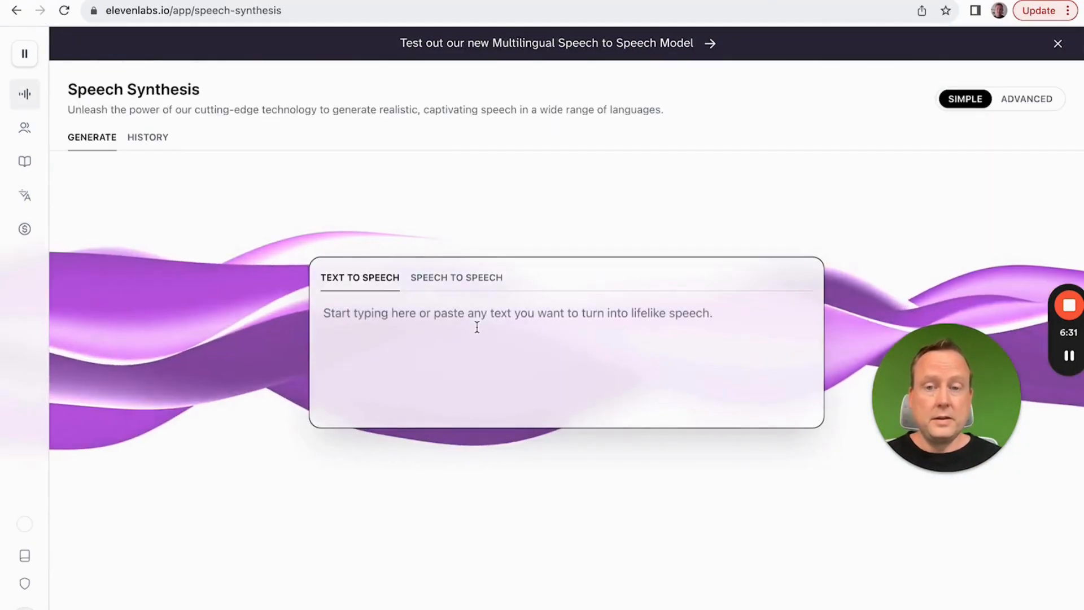
Step: Generate text-to-speech audio in the cloned voice from the text "Hi, welcome to my Youtube Channel."
click(477, 326)
text(H)
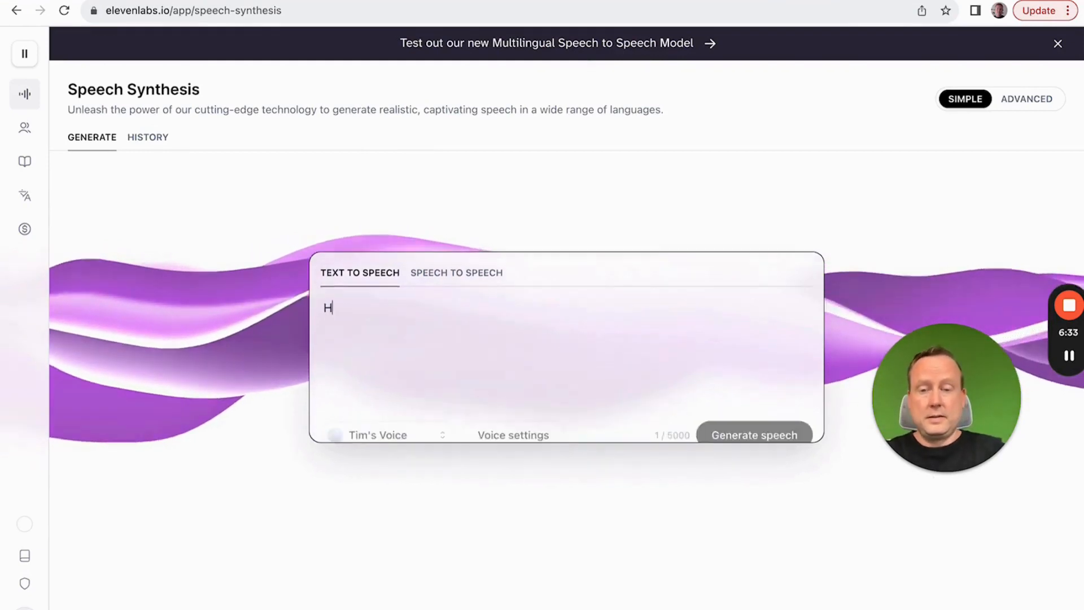
text(i, we)
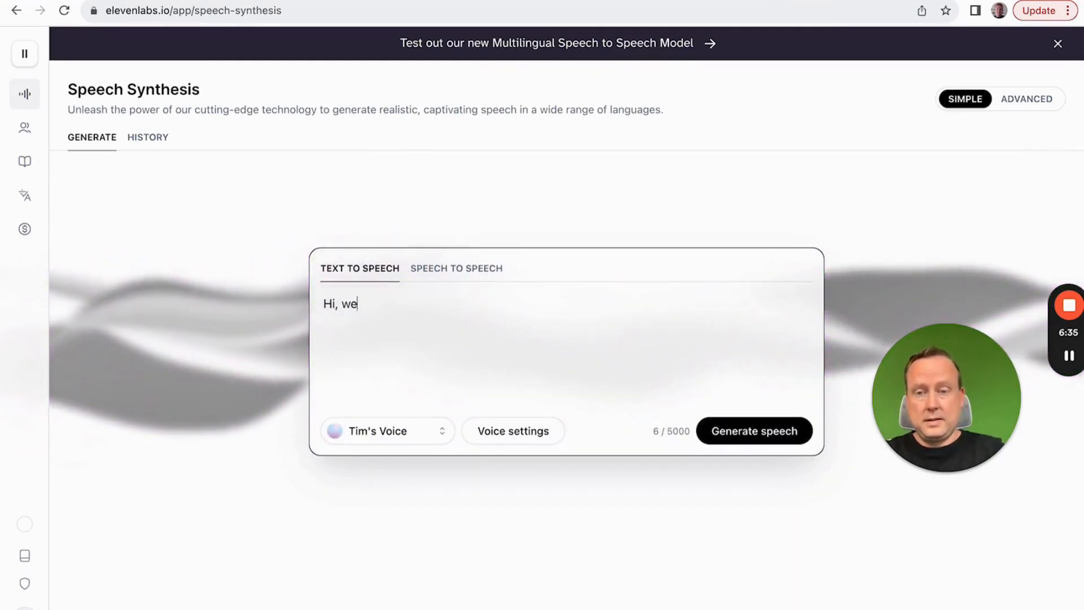
text(lcome to my )
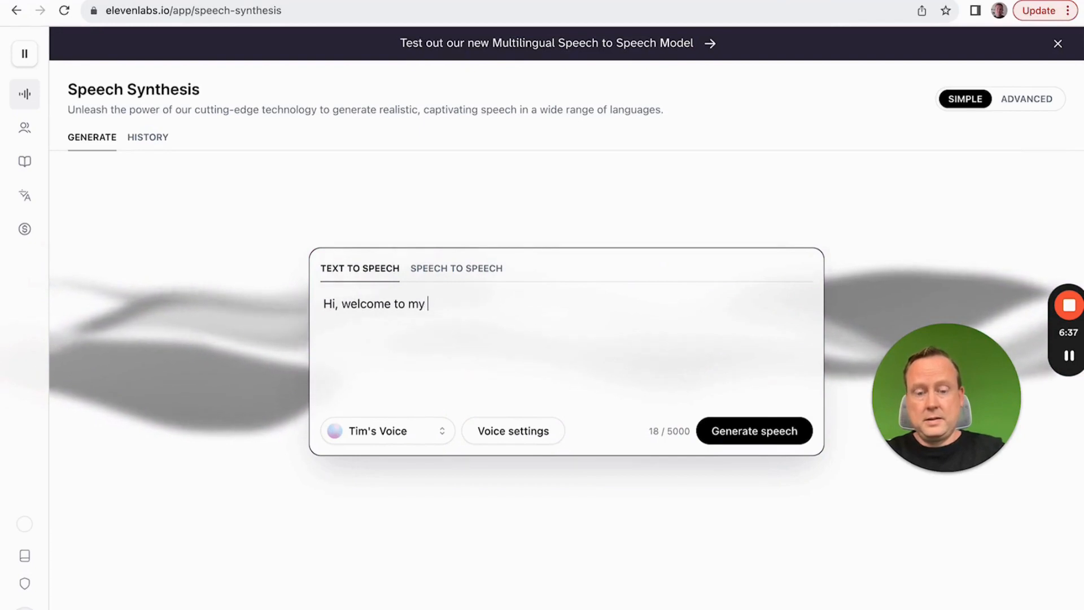
text(Youtube C)
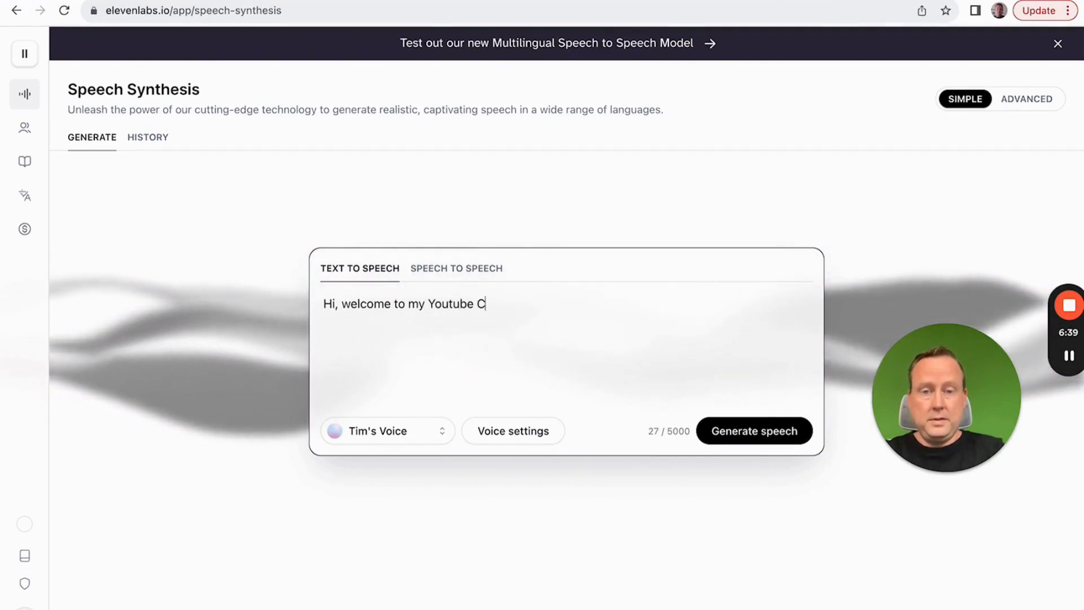
text(hannel!)
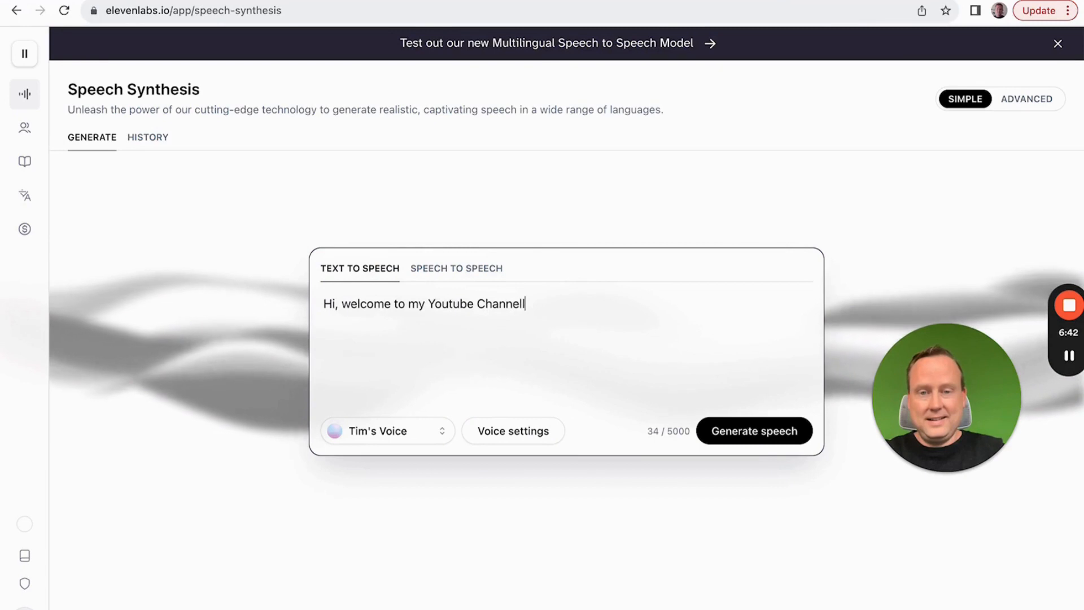
key(BackSpace)
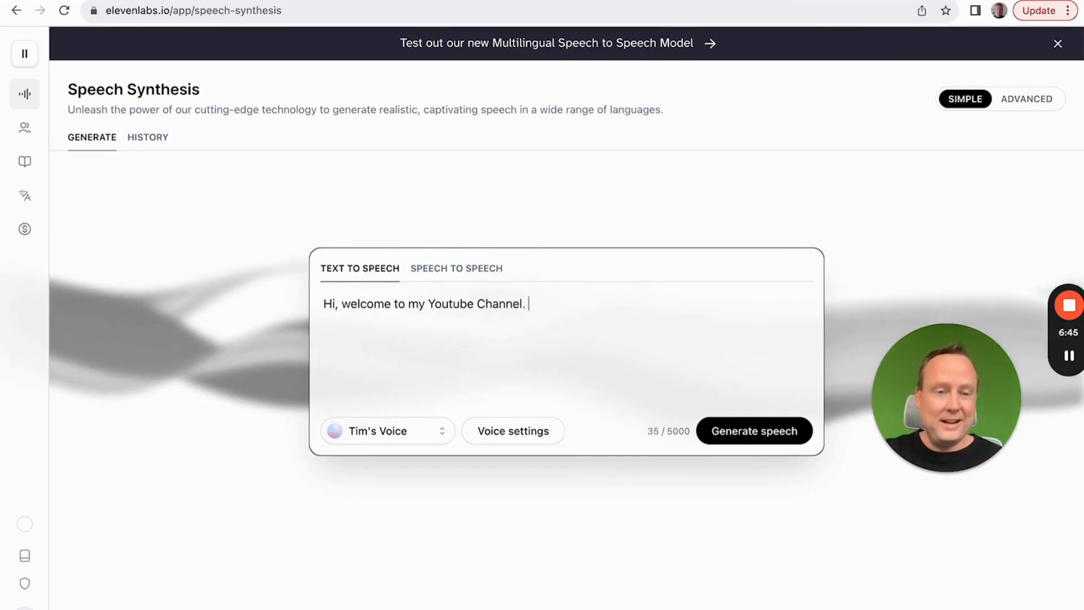
click(733, 432)
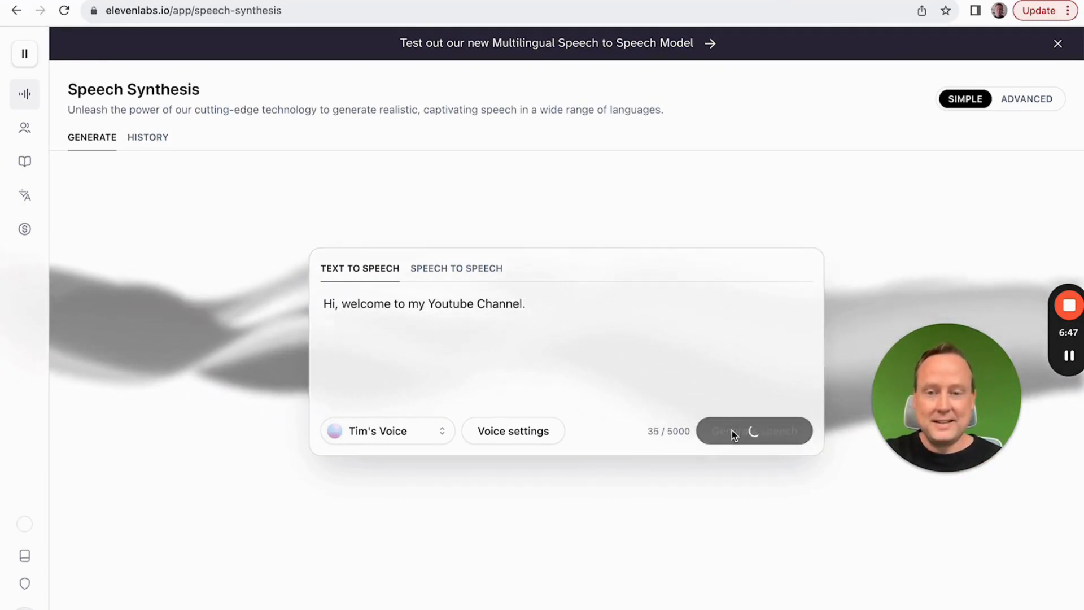